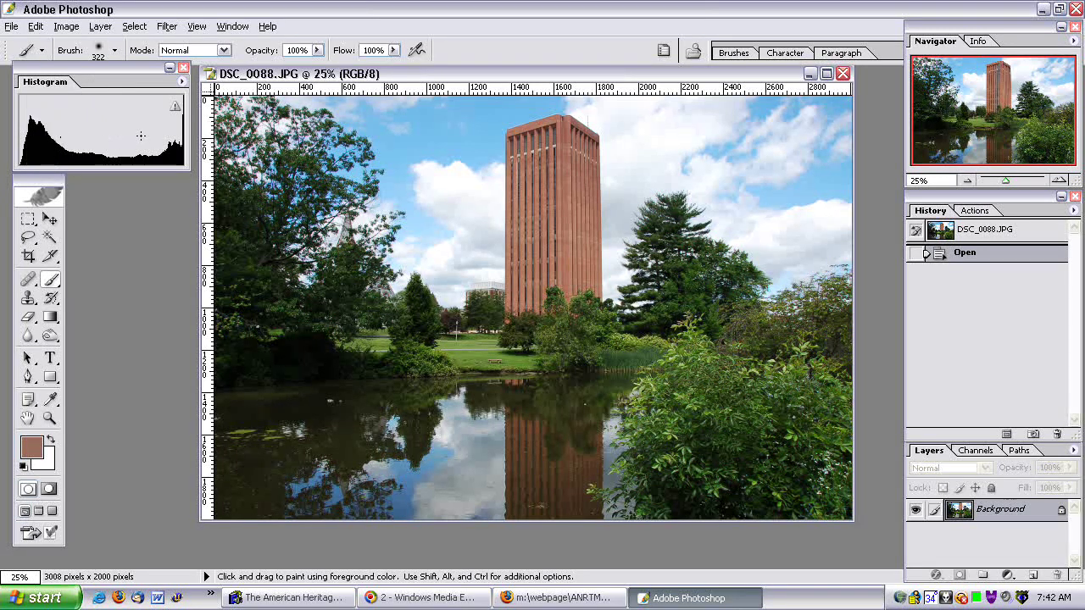
# - Check the highlight and midtone statistics, then duplicate the Background layer as 'curves'
pyautogui.moveTo(154, 135); pyautogui.dragTo(183, 136)
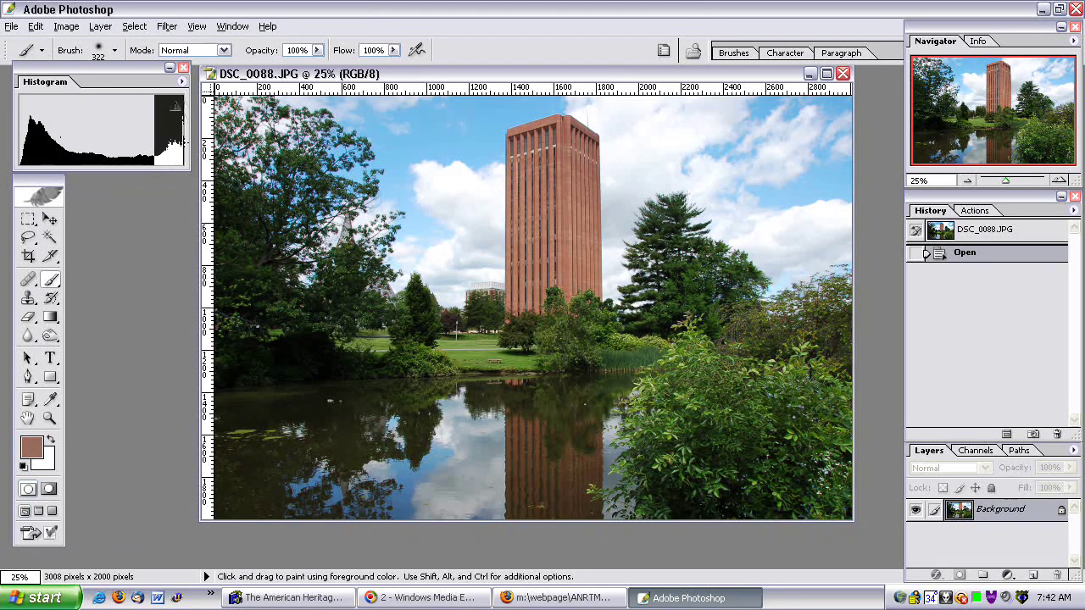
pyautogui.moveTo(76, 136); pyautogui.dragTo(158, 136)
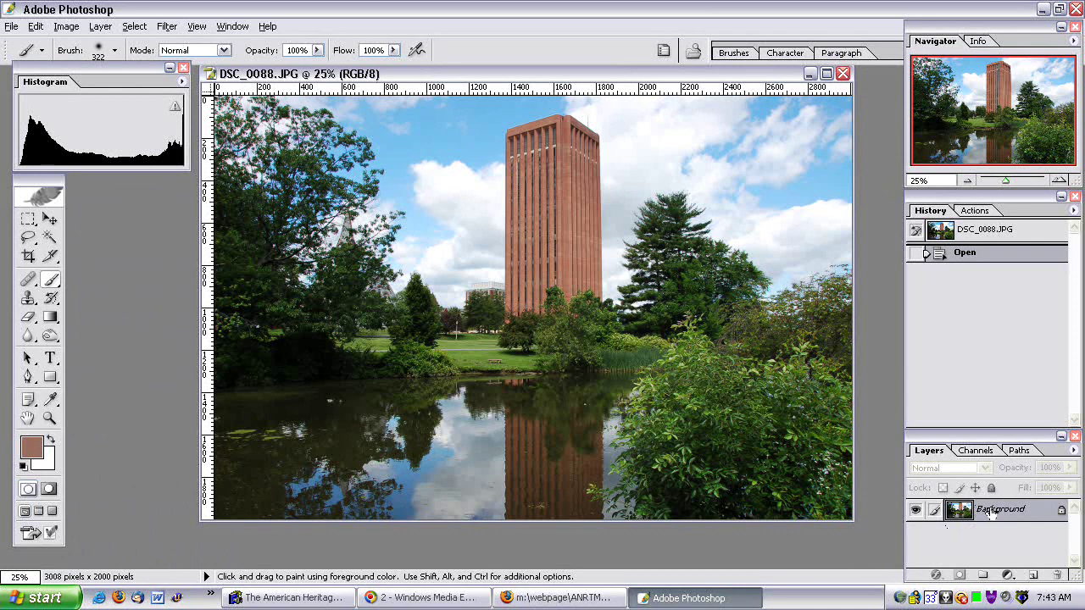
pyautogui.rightClick(1000, 515)
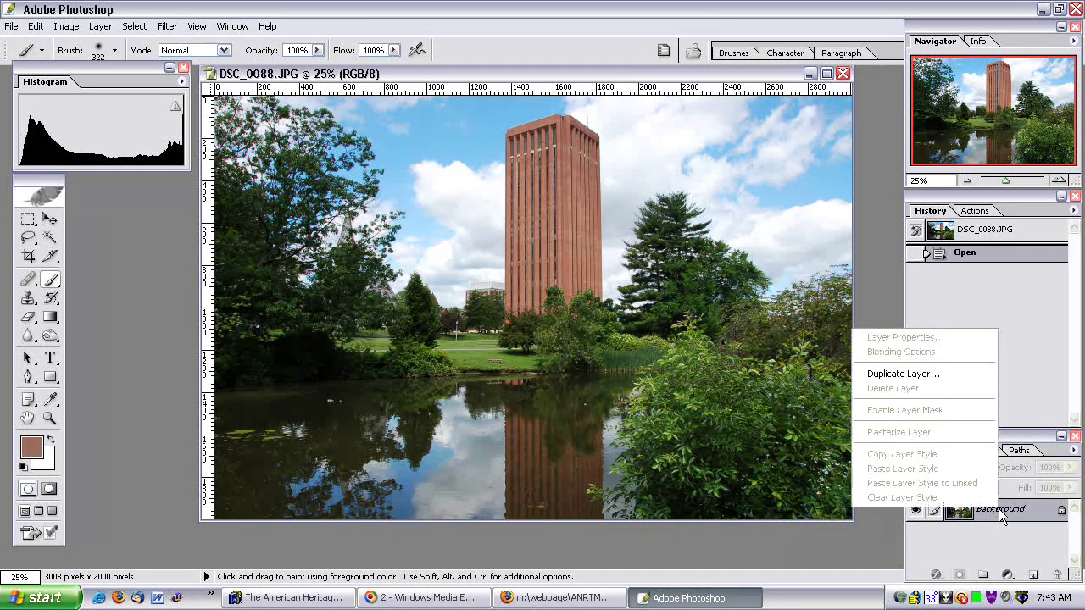
pyautogui.click(968, 376)
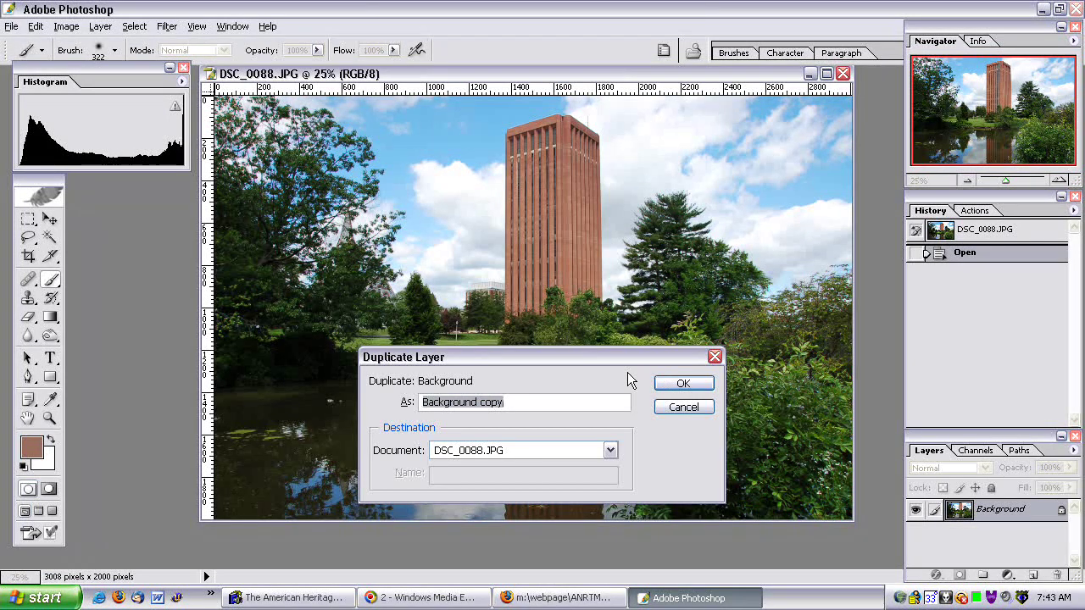
pyautogui.write('tL')
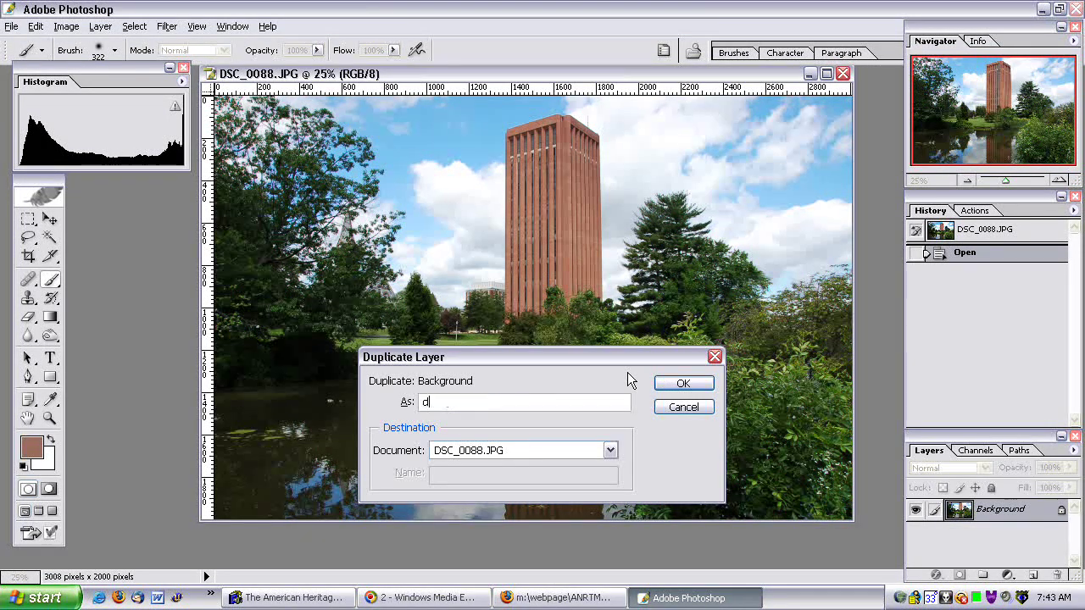
pyautogui.press('BackSpace')
pyautogui.write('Lrves')
pyautogui.press('Return')
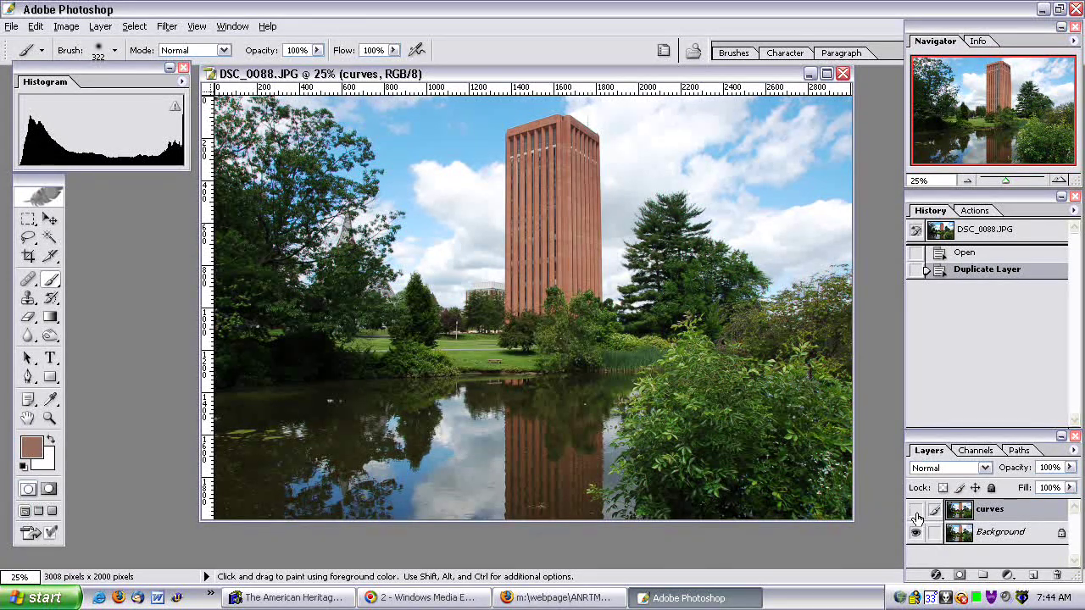
# - Hide the curves layer, select the Background layer, and open the Image > Adjustments menu
pyautogui.click(916, 514)
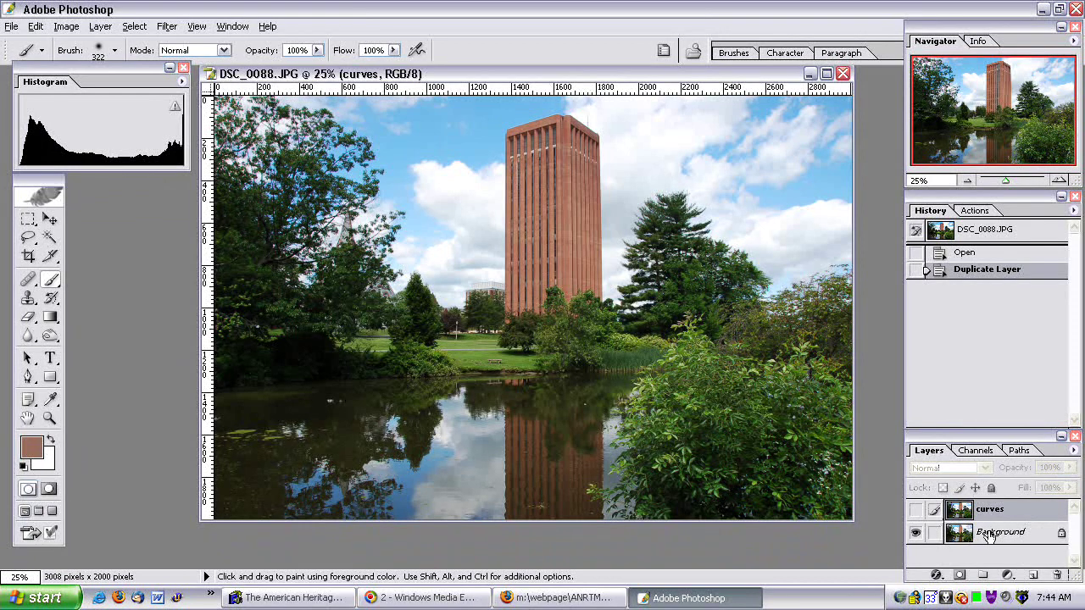
pyautogui.click(990, 534)
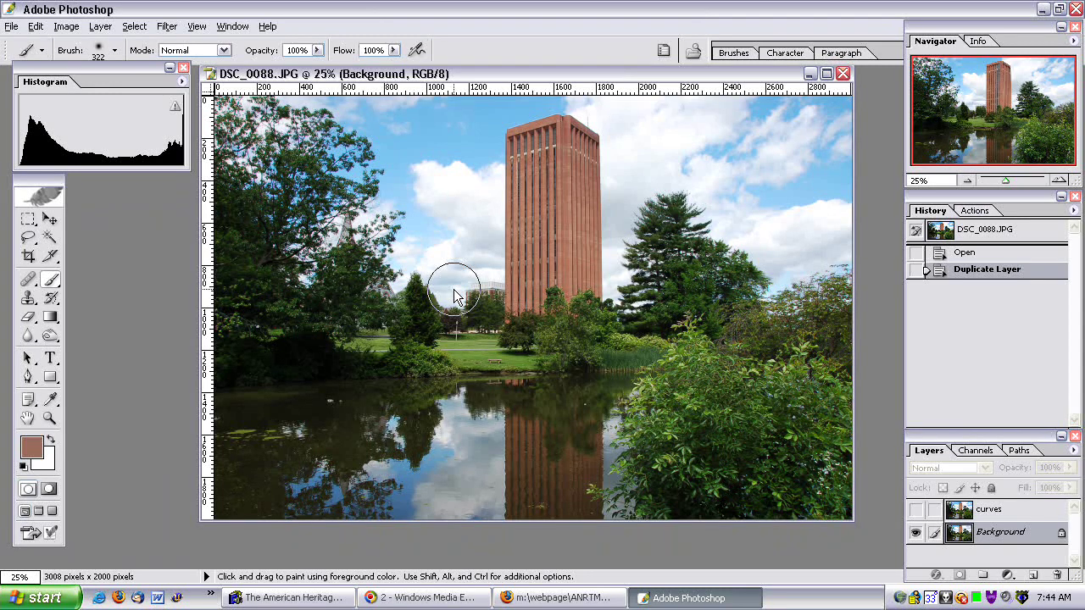
pyautogui.click(66, 26)
pyautogui.moveTo(93, 73)
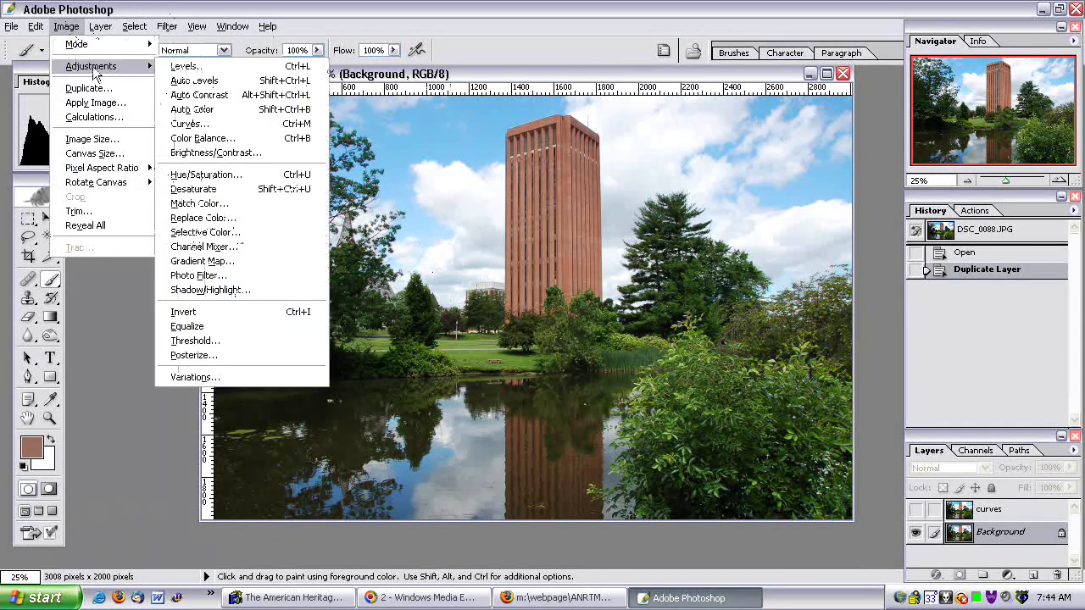
# - Open Shadow/Highlight on Background, move the dialog clear of the photo, and compare with Preview
pyautogui.click(267, 291)
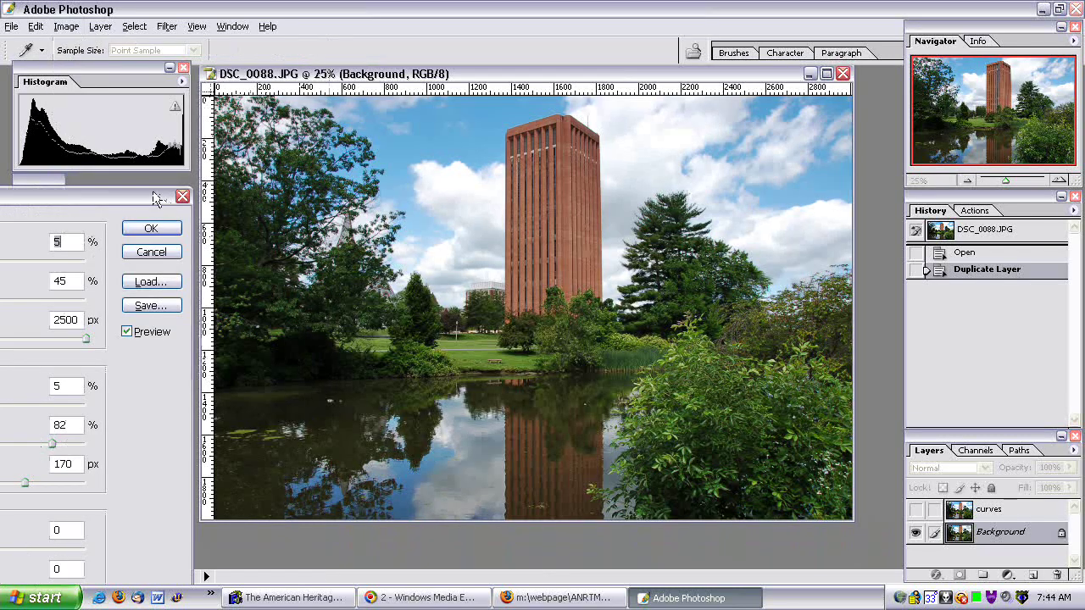
pyautogui.moveTo(156, 197); pyautogui.dragTo(1005, 144)
pyautogui.moveTo(913, 149); pyautogui.dragTo(905, 99)
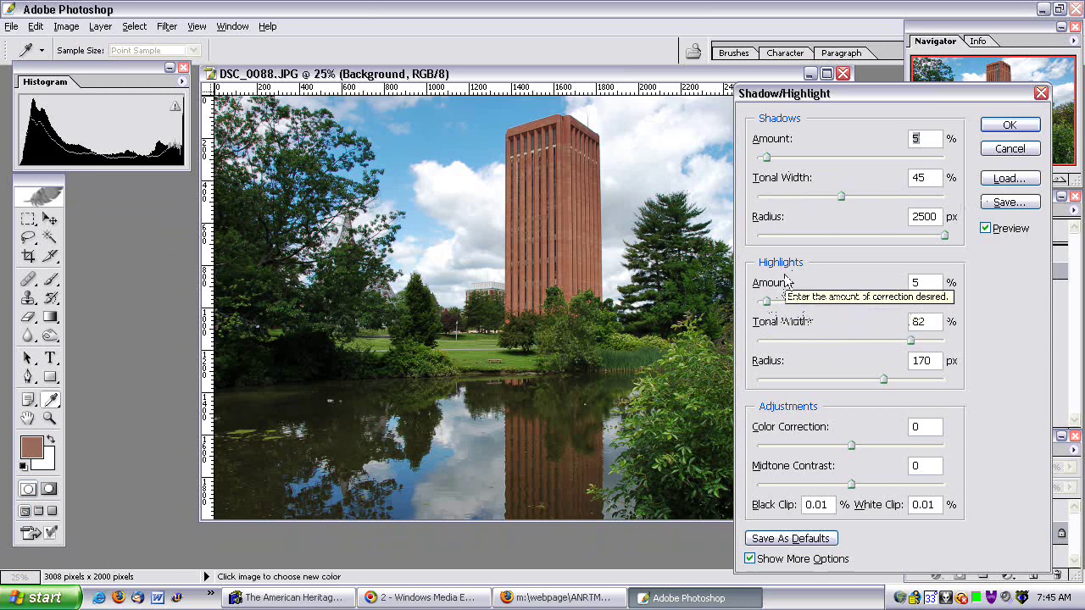
pyautogui.moveTo(797, 100); pyautogui.dragTo(845, 262)
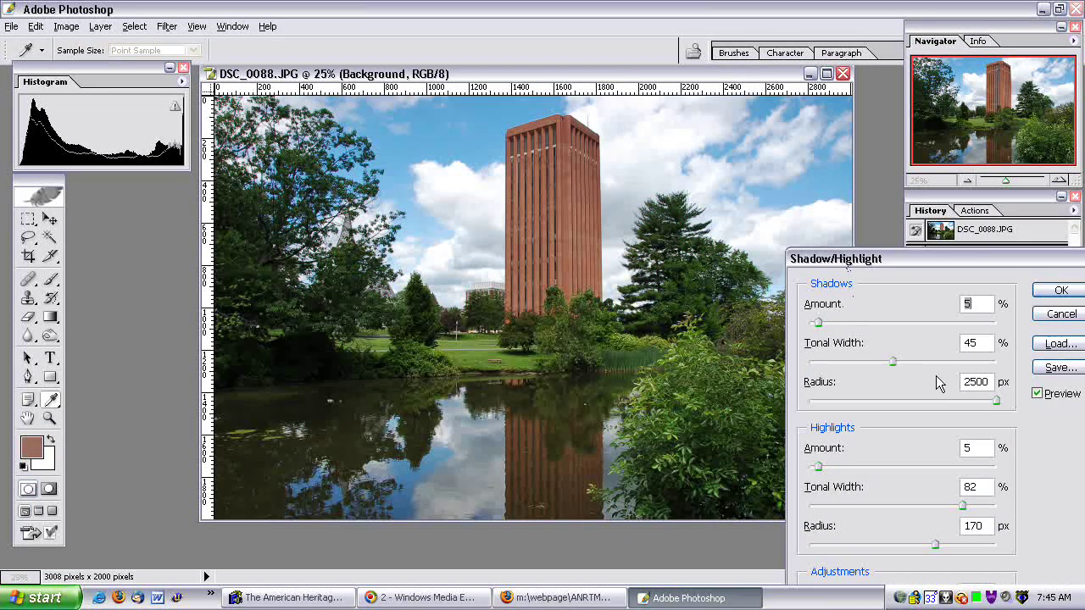
pyautogui.click(1044, 399)
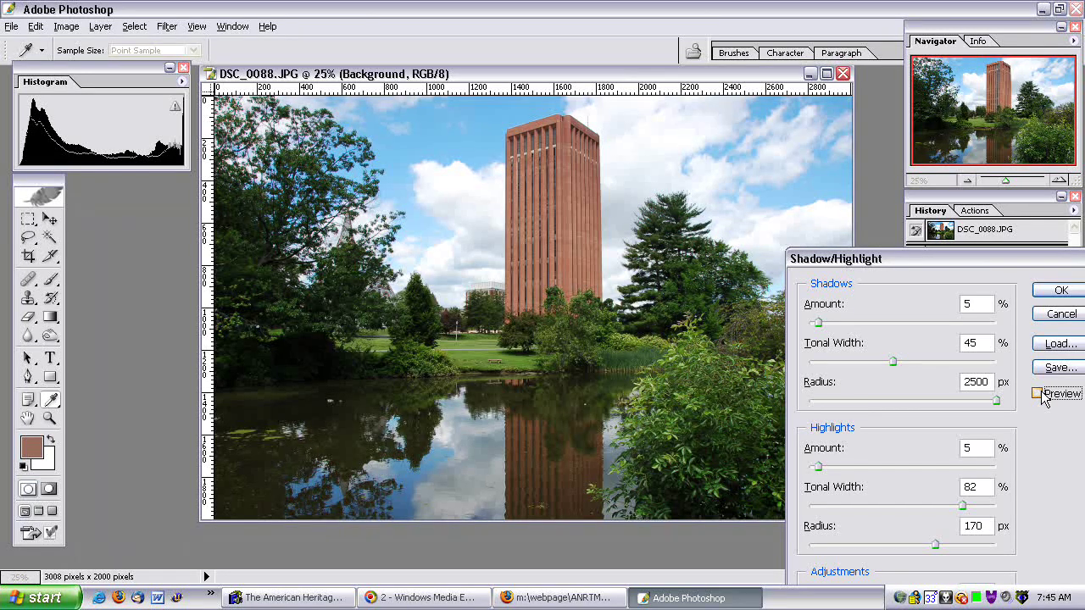
pyautogui.click(1045, 398)
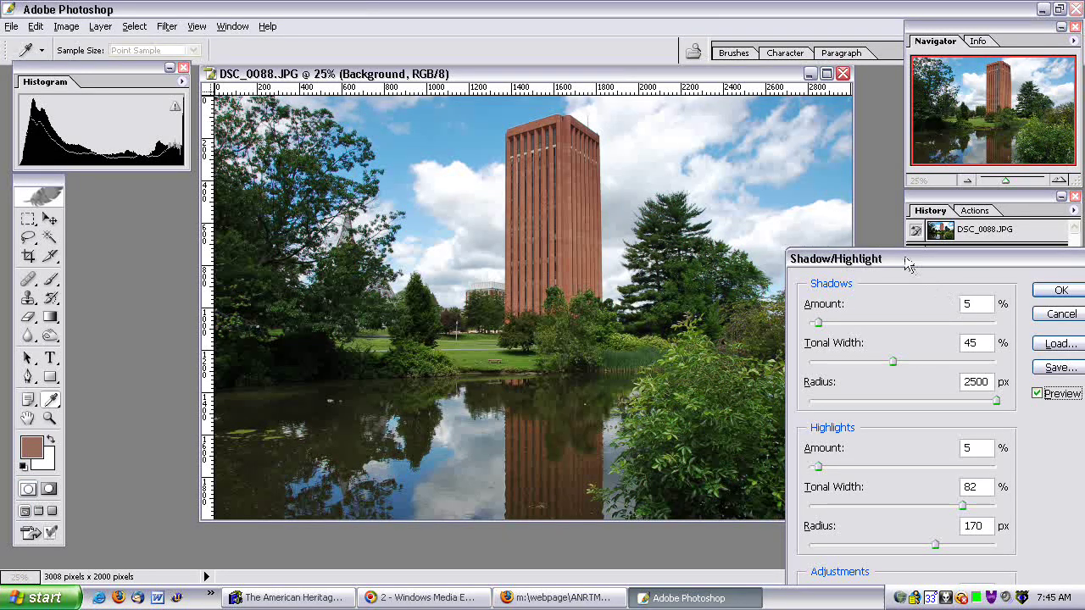
# - Set Highlights Amount to 9% and Shadows Amount to 2%, then move the dialog left
pyautogui.moveTo(898, 257); pyautogui.dragTo(958, 223)
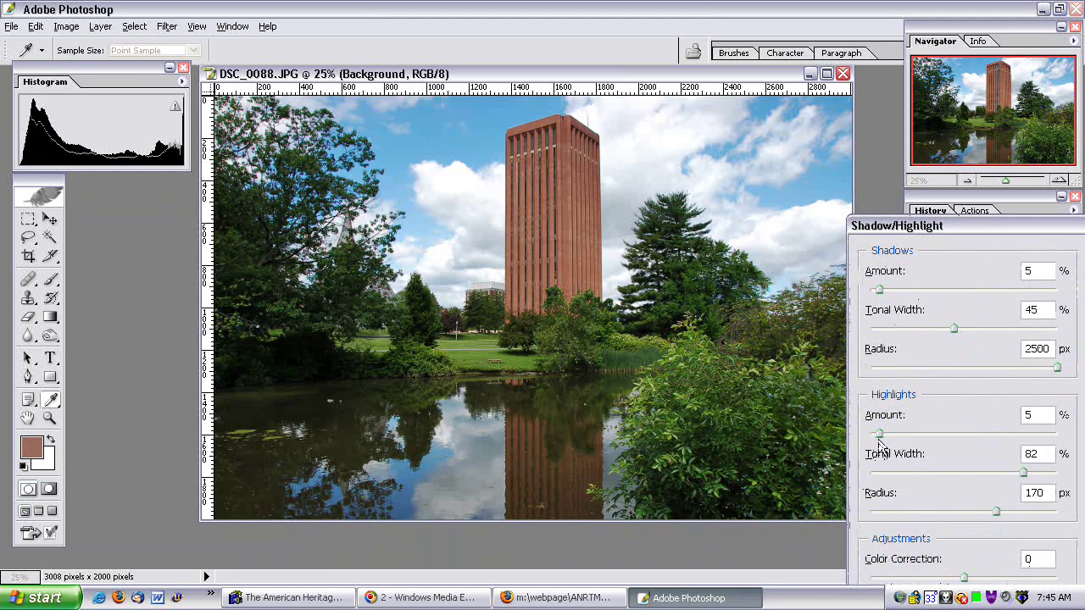
pyautogui.moveTo(880, 434); pyautogui.dragTo(890, 435)
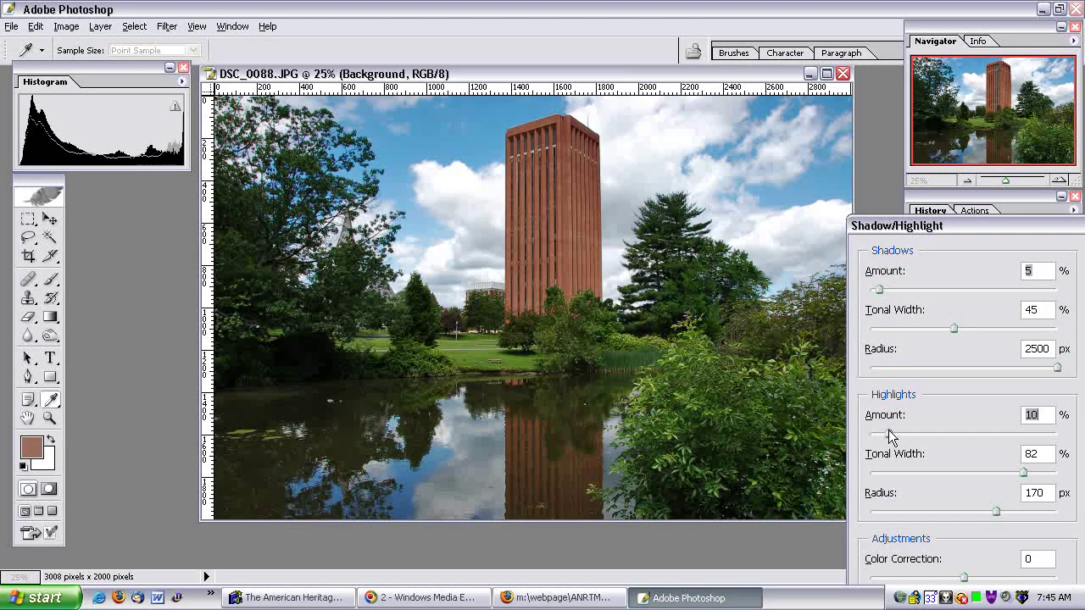
pyautogui.moveTo(890, 435); pyautogui.dragTo(888, 435)
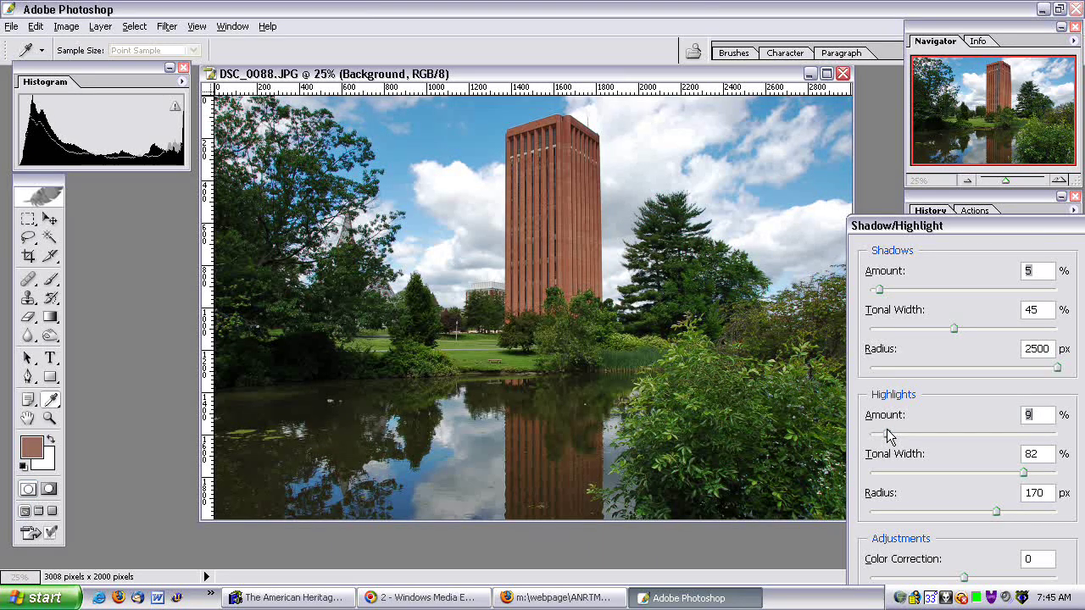
pyautogui.moveTo(879, 290); pyautogui.dragTo(874, 297)
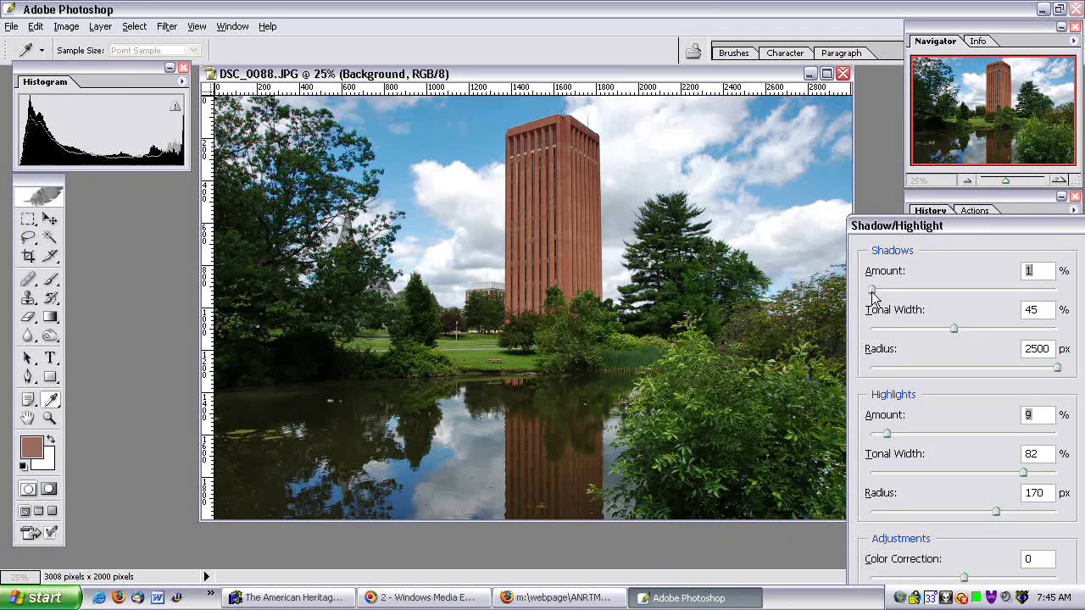
pyautogui.moveTo(873, 296); pyautogui.dragTo(876, 297)
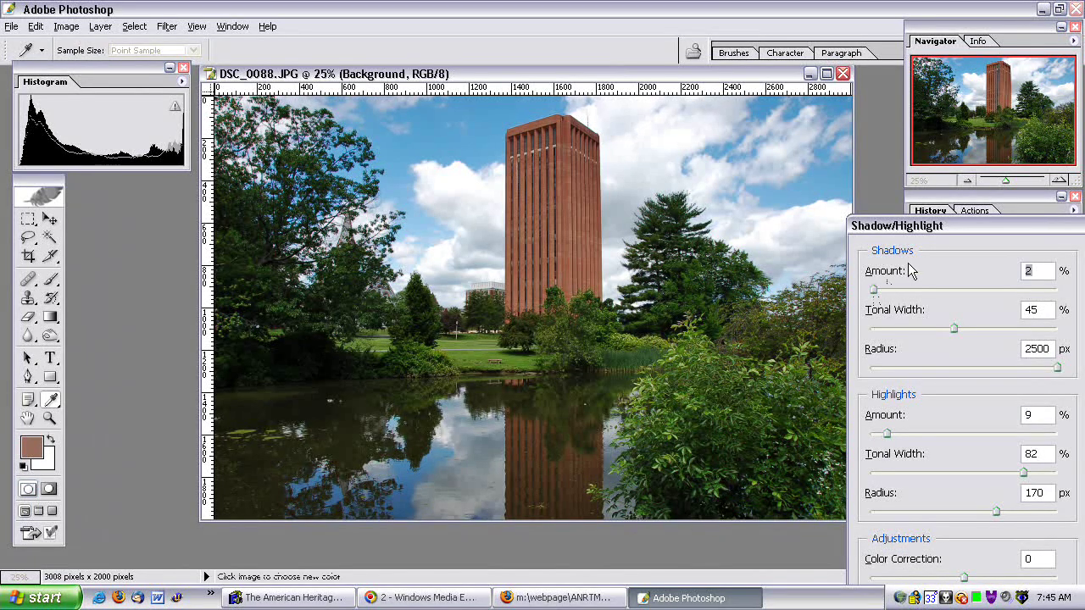
pyautogui.moveTo(936, 235); pyautogui.dragTo(16, 257)
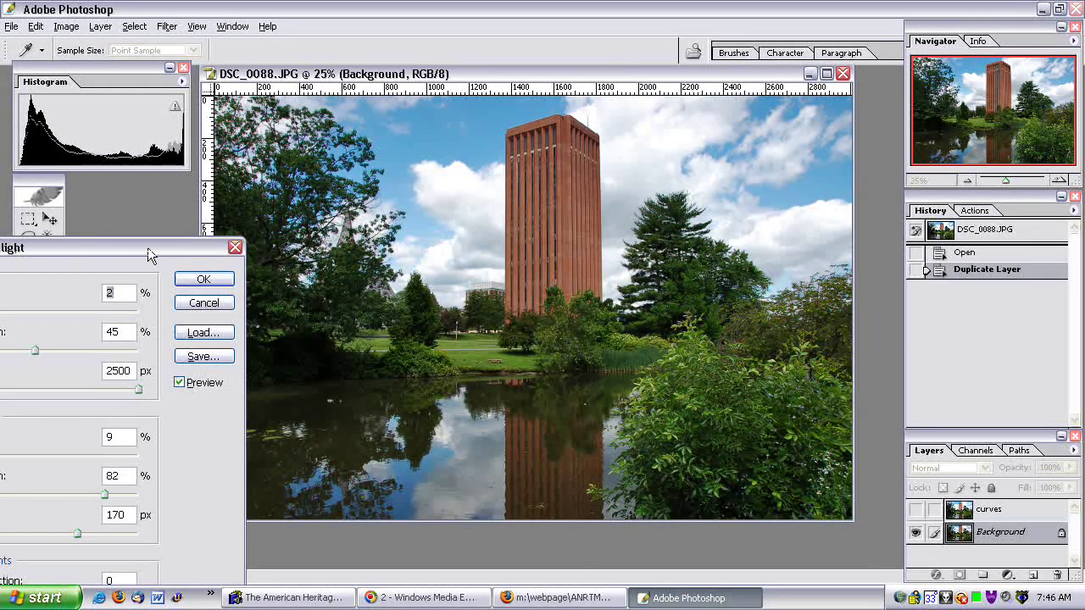
pyautogui.moveTo(148, 248); pyautogui.dragTo(85, 243)
pyautogui.click(117, 378)
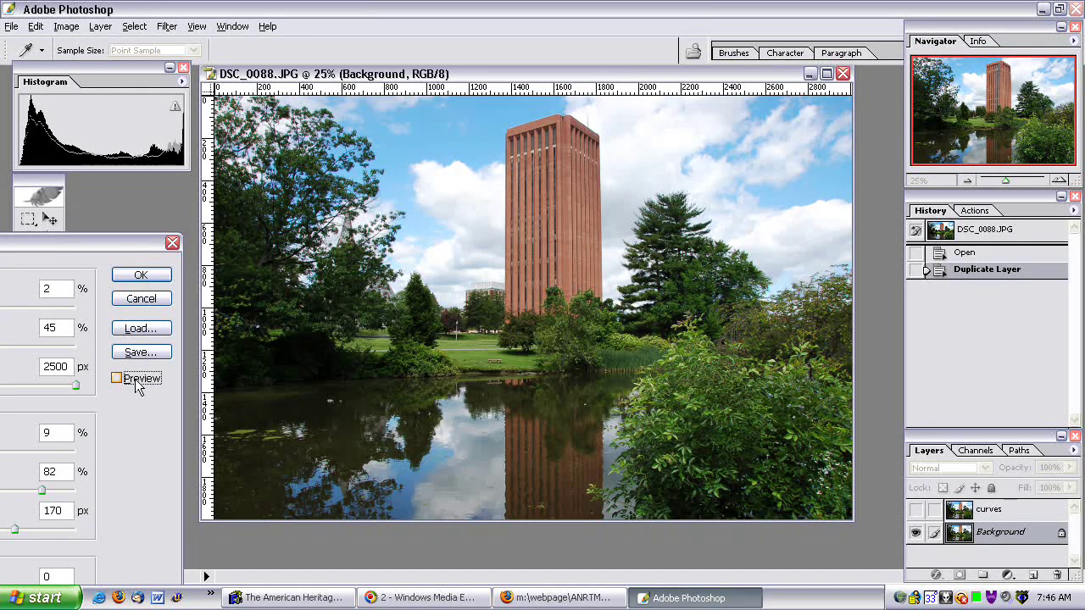
pyautogui.click(139, 387)
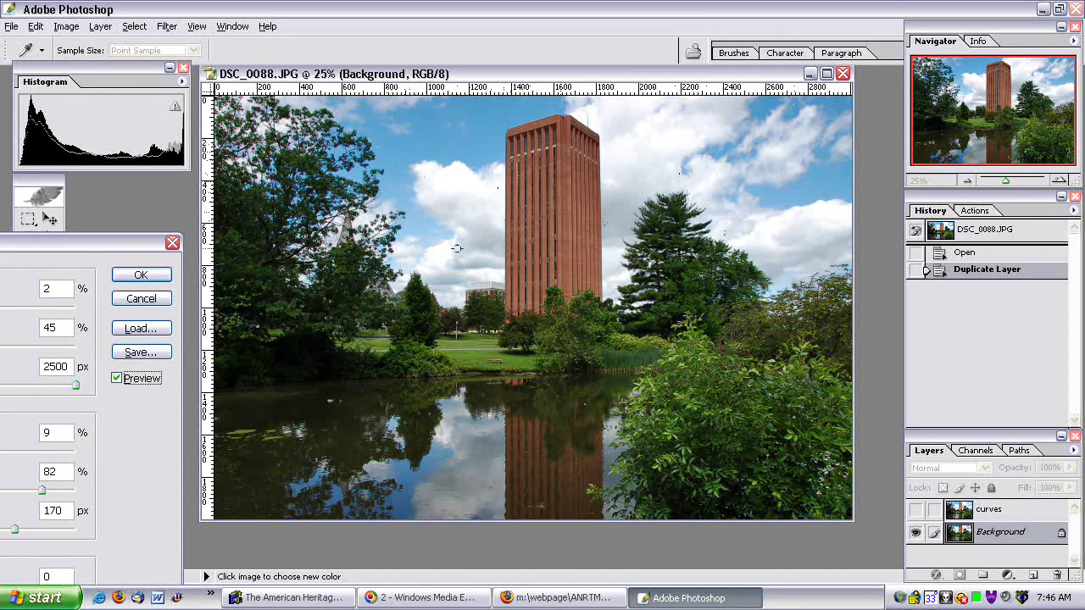
pyautogui.click(131, 381)
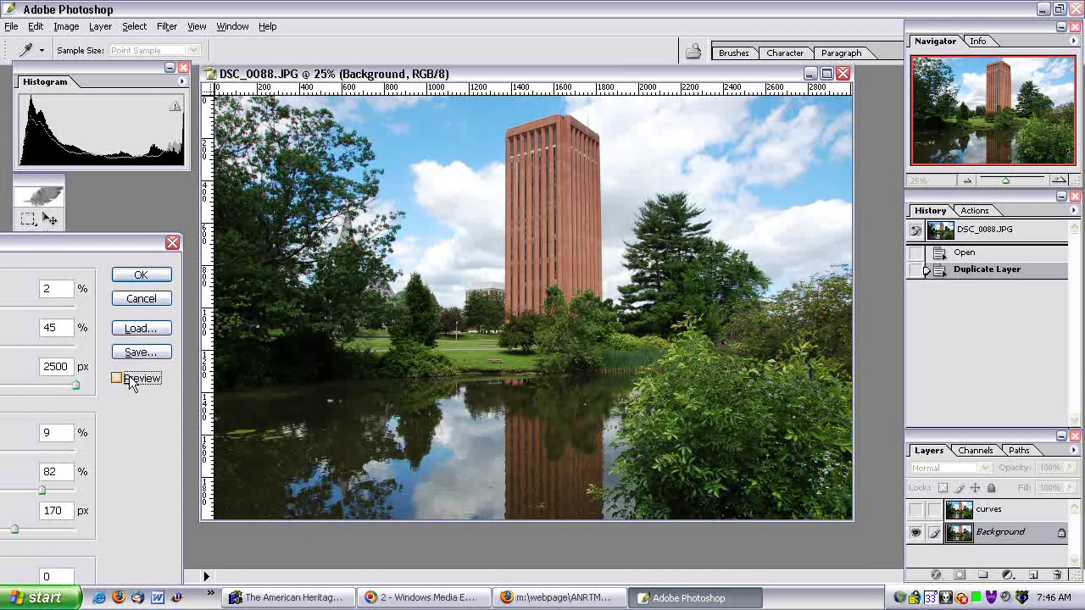
pyautogui.click(132, 382)
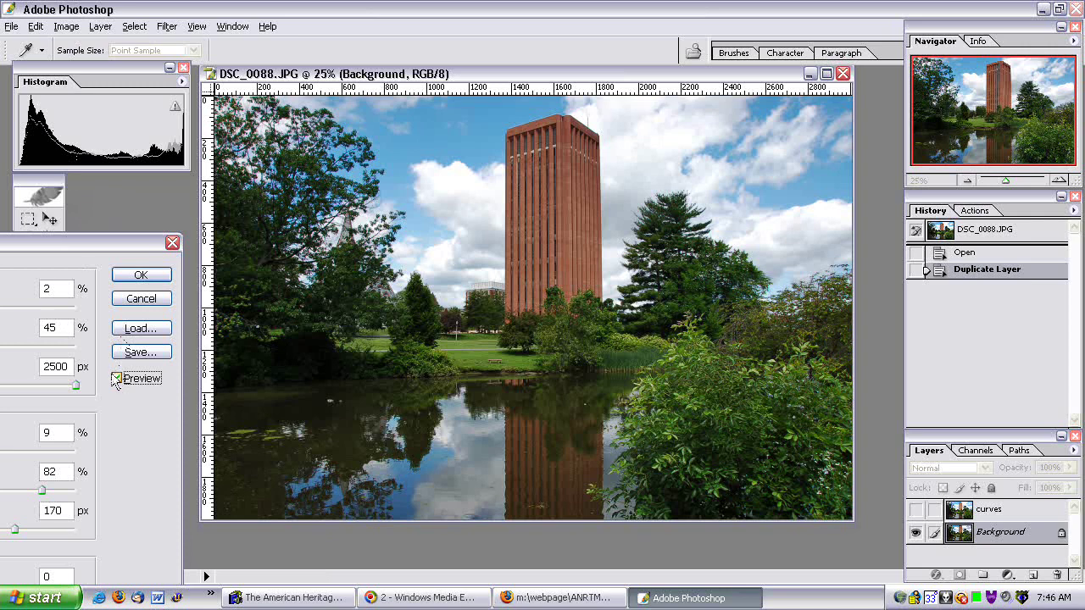
# - Apply Shadow/Highlight to Background, then make the curves layer visible and active
pyautogui.click(151, 275)
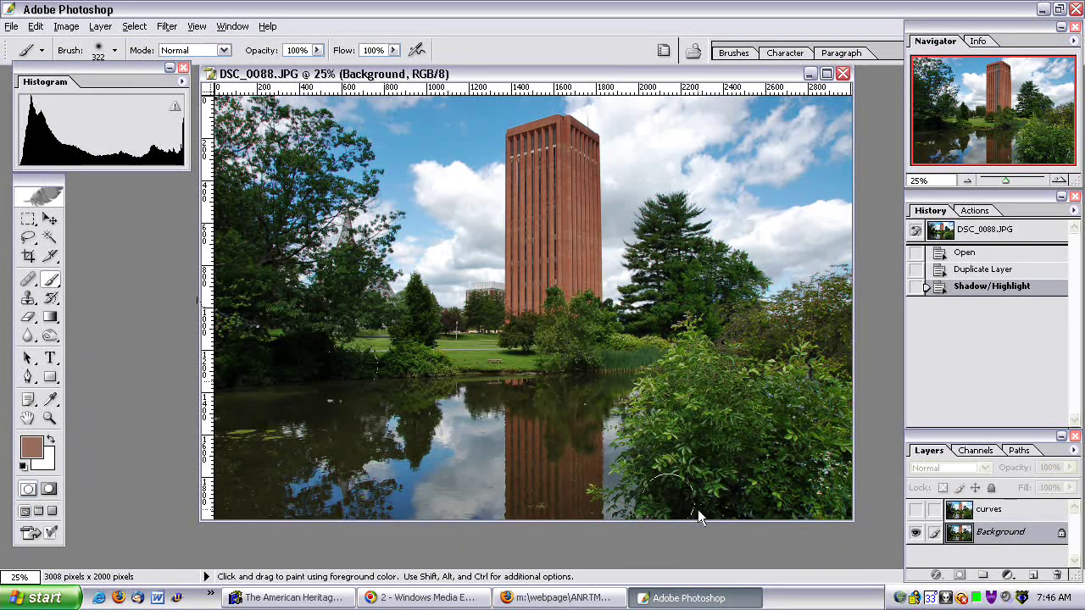
pyautogui.click(988, 511)
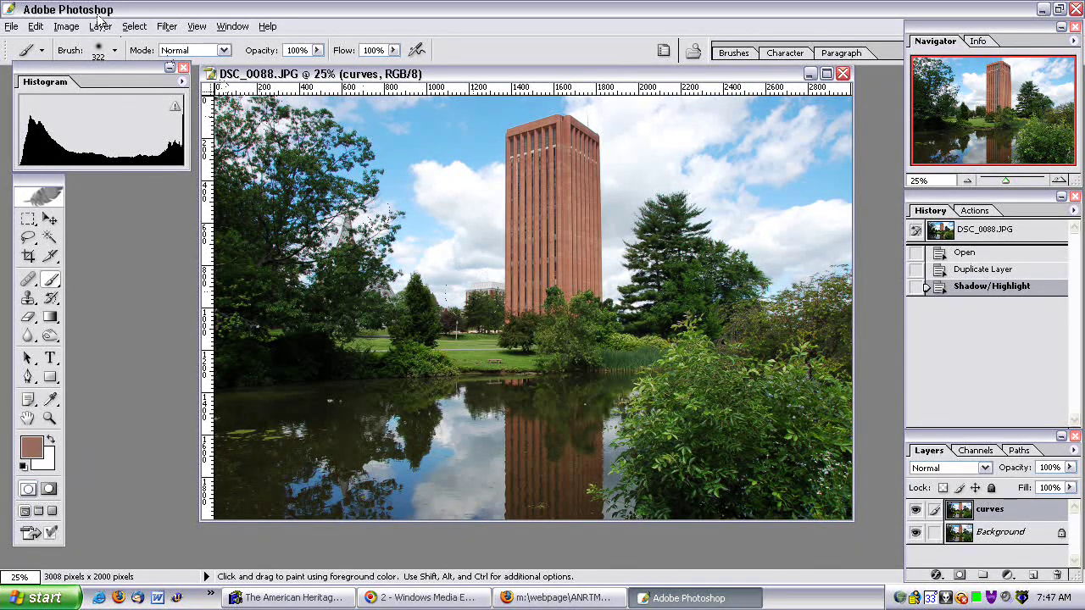
# - Open Image > Adjustments > Curves for the curves layer
pyautogui.click(66, 26)
pyautogui.moveTo(92, 67)
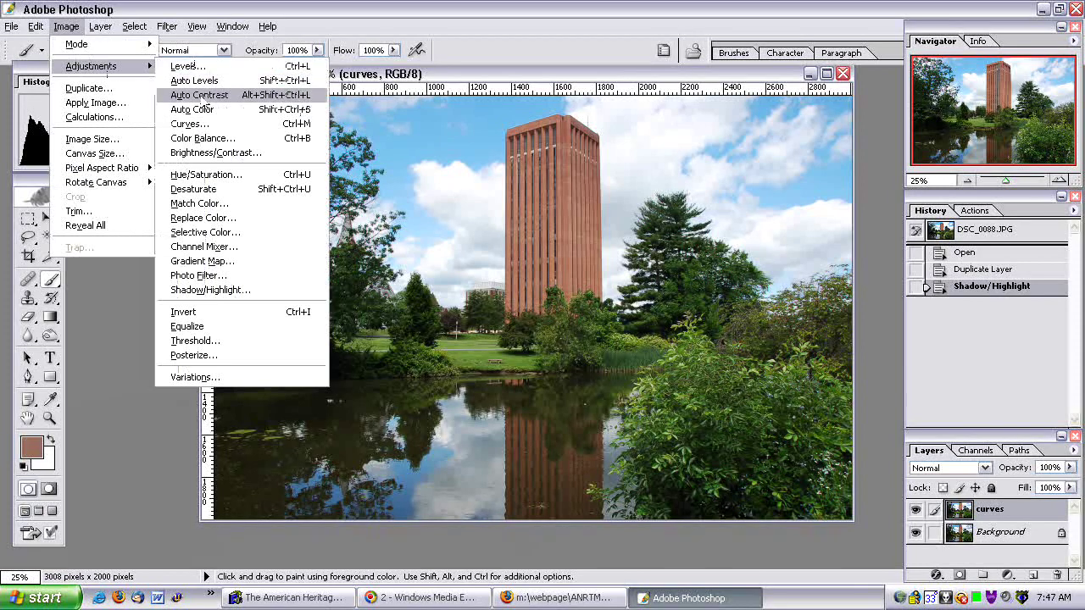
pyautogui.click(188, 123)
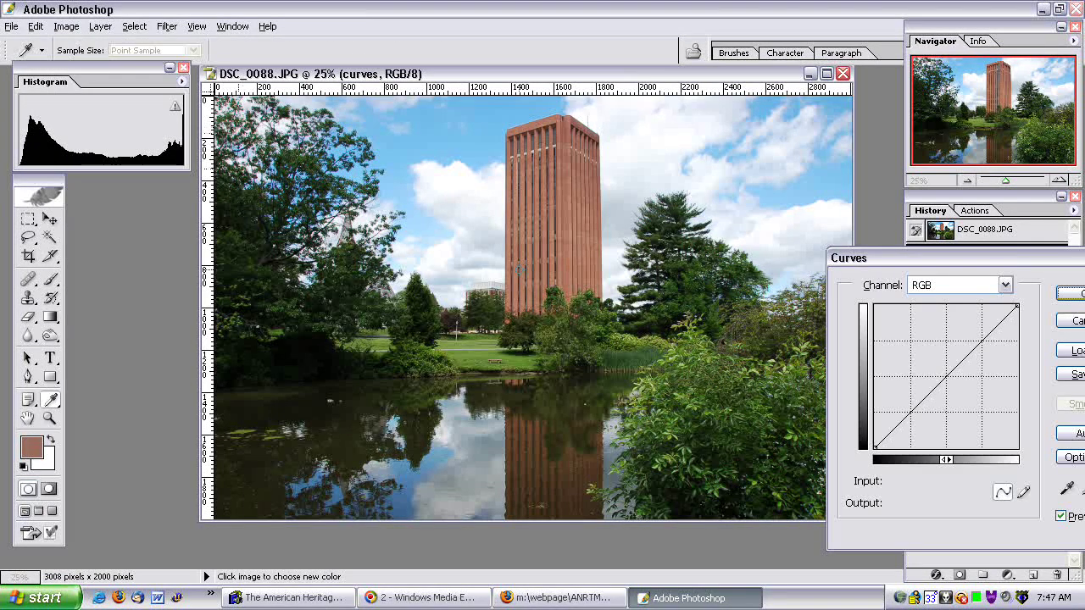
# - Add midtone, highlight (190→173) and shadow (67→64) points to form the RGB S-curve
pyautogui.click(948, 377)
pyautogui.moveTo(948, 377); pyautogui.dragTo(952, 377)
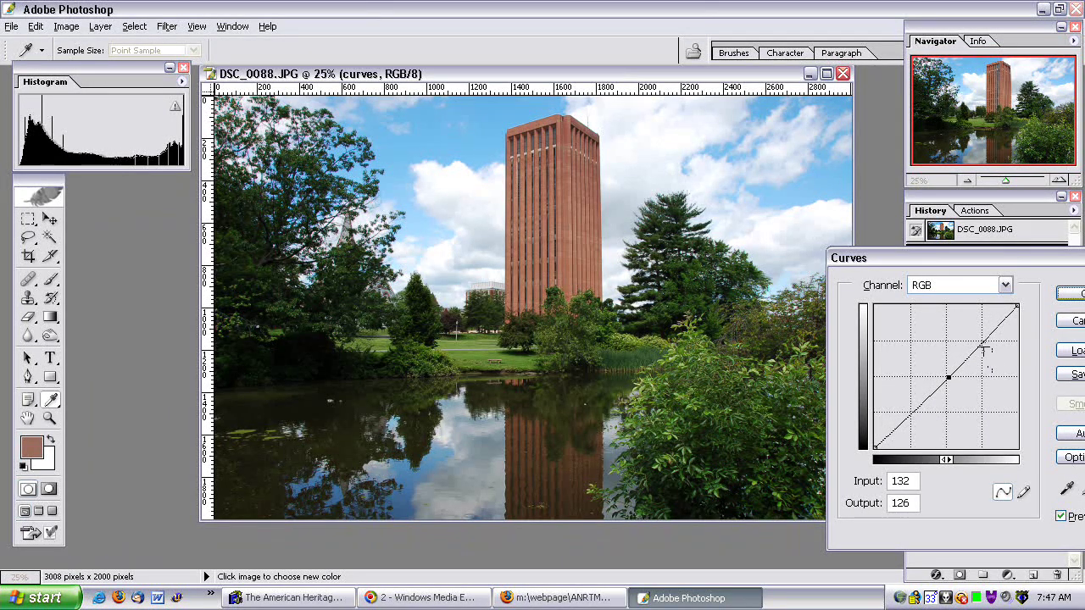
pyautogui.moveTo(984, 341); pyautogui.dragTo(980, 351)
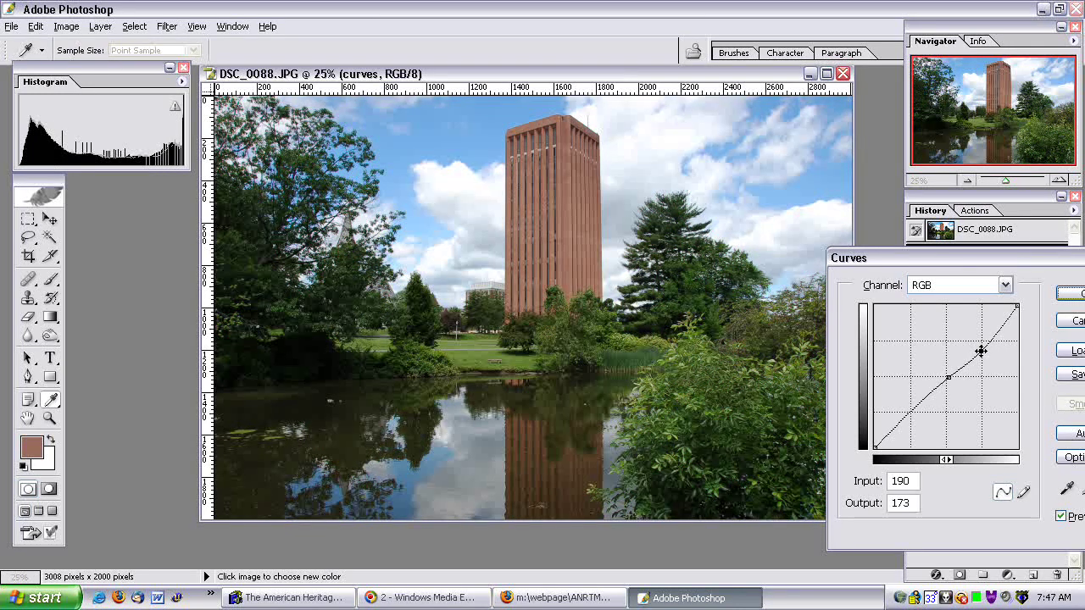
pyautogui.moveTo(909, 413); pyautogui.dragTo(913, 412)
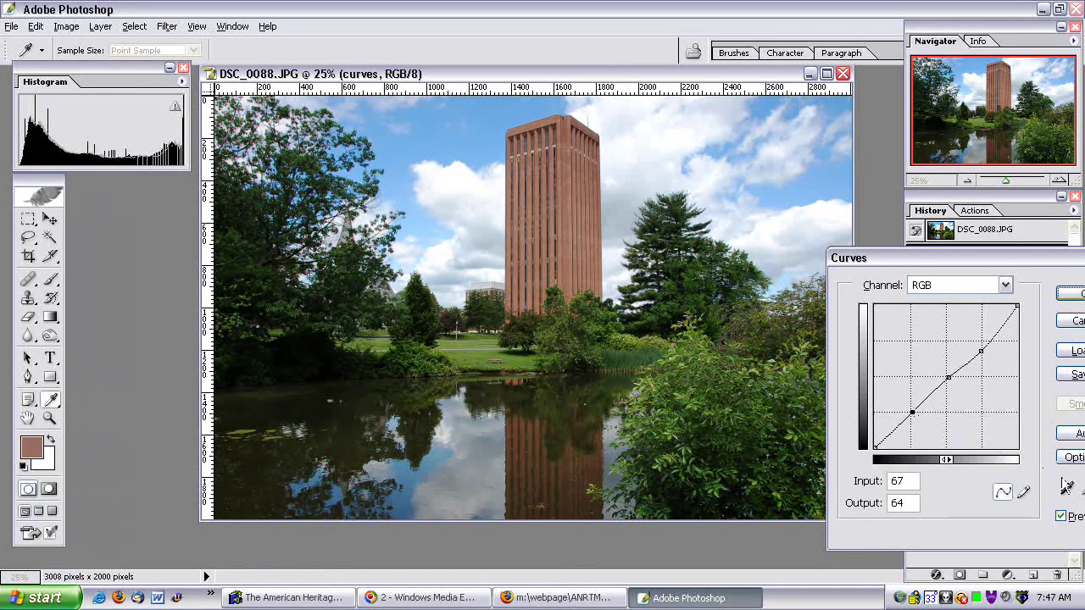
# - Toggle the Curves preview repeatedly to compare the photo before and after
pyautogui.click(1062, 516)
pyautogui.click(1062, 516)
pyautogui.click(1062, 516)
pyautogui.click(1062, 516)
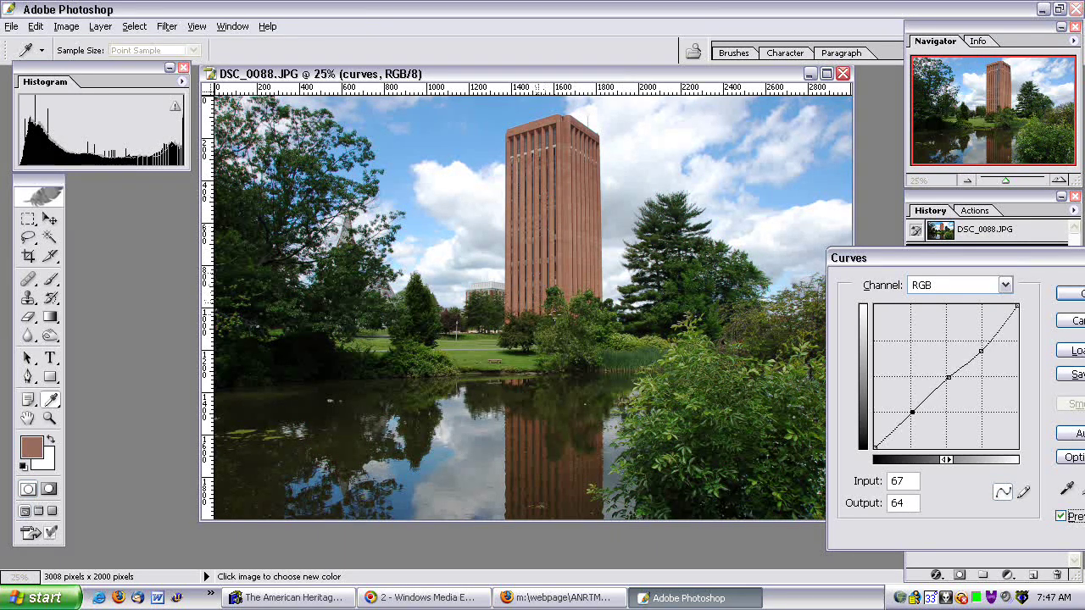
pyautogui.click(1062, 516)
pyautogui.click(1062, 516)
# - Adjust the midtone curve point, recheck with Preview, and apply the Curves adjustment
pyautogui.click(948, 378)
pyautogui.moveTo(948, 377); pyautogui.dragTo(982, 351)
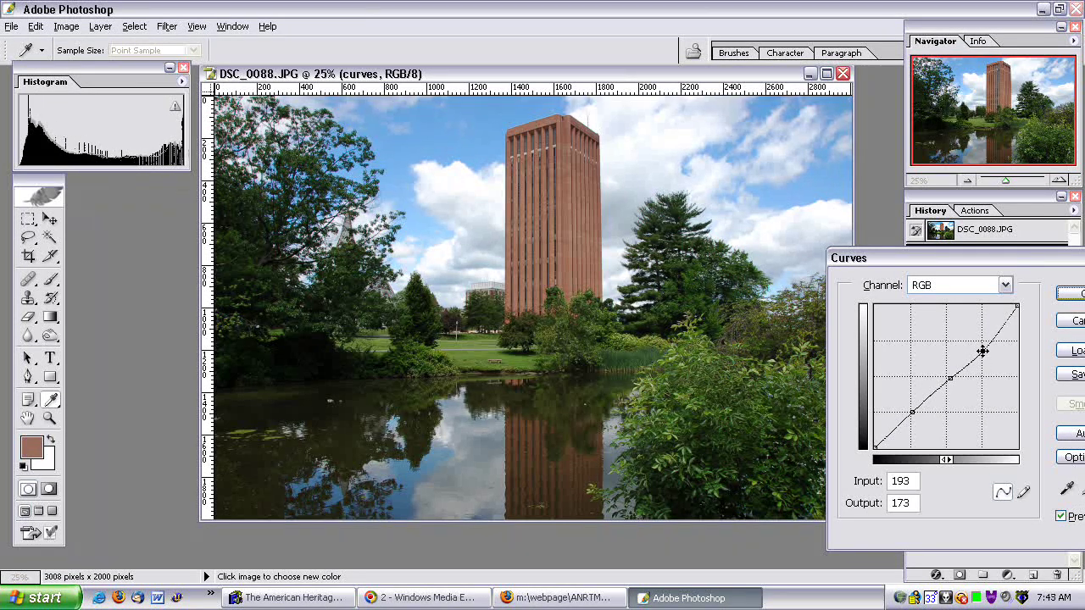
pyautogui.click(1072, 518)
pyautogui.click(1072, 518)
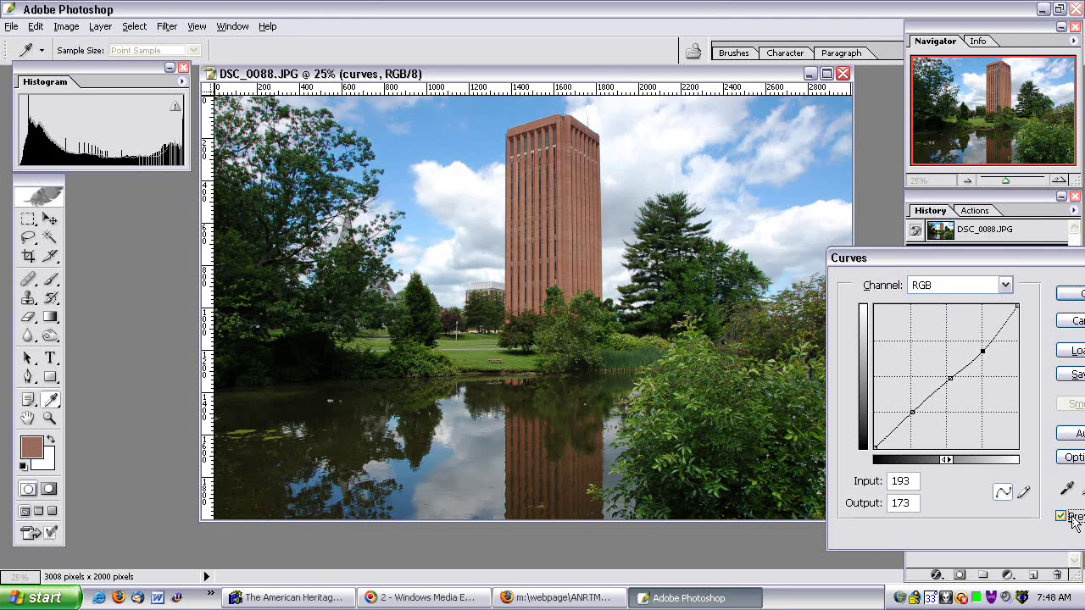
pyautogui.click(1071, 518)
pyautogui.click(1072, 518)
pyautogui.click(1071, 518)
pyautogui.click(1072, 518)
pyautogui.click(1065, 294)
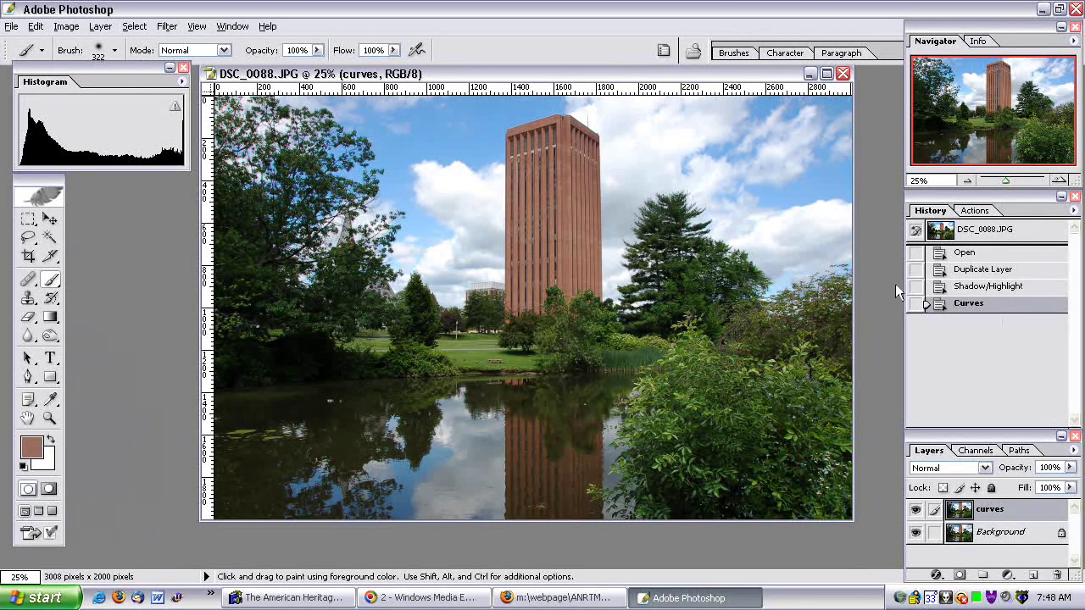
# - Open Image > Adjustments > Hue/Saturation
pyautogui.click(67, 26)
pyautogui.moveTo(104, 66)
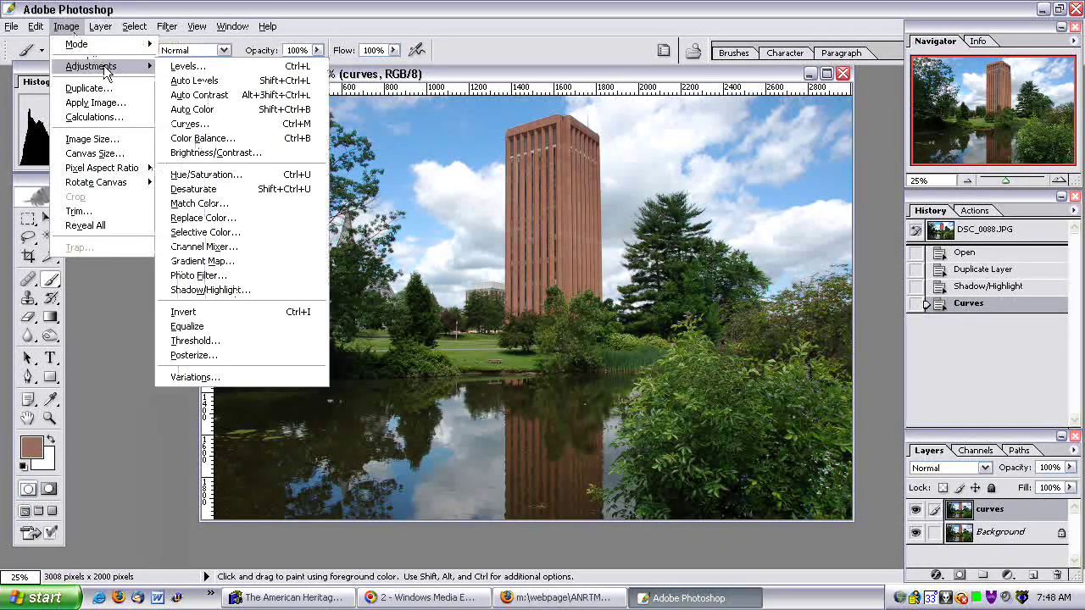
pyautogui.click(276, 176)
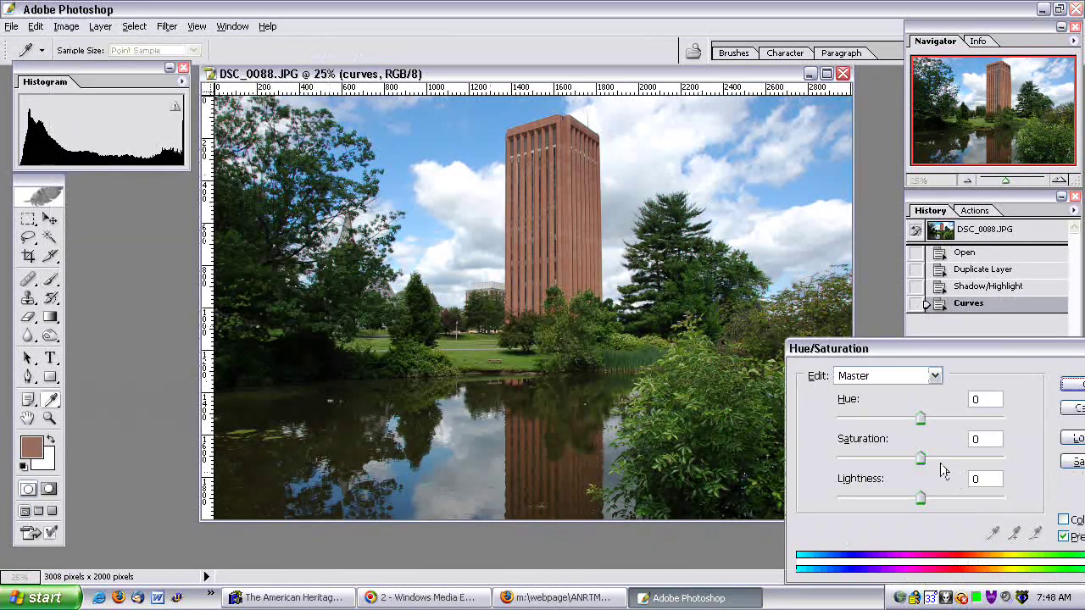
# - Raise Saturation to +10, compare with Preview, and apply it to the curves layer
pyautogui.moveTo(919, 458); pyautogui.dragTo(929, 458)
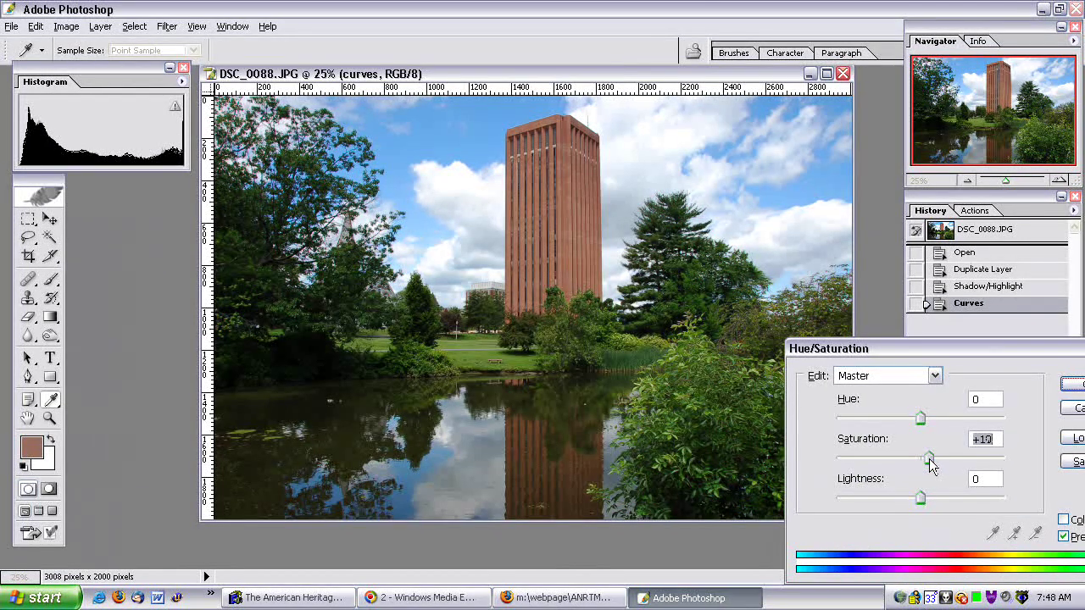
pyautogui.click(1076, 539)
pyautogui.click(1077, 539)
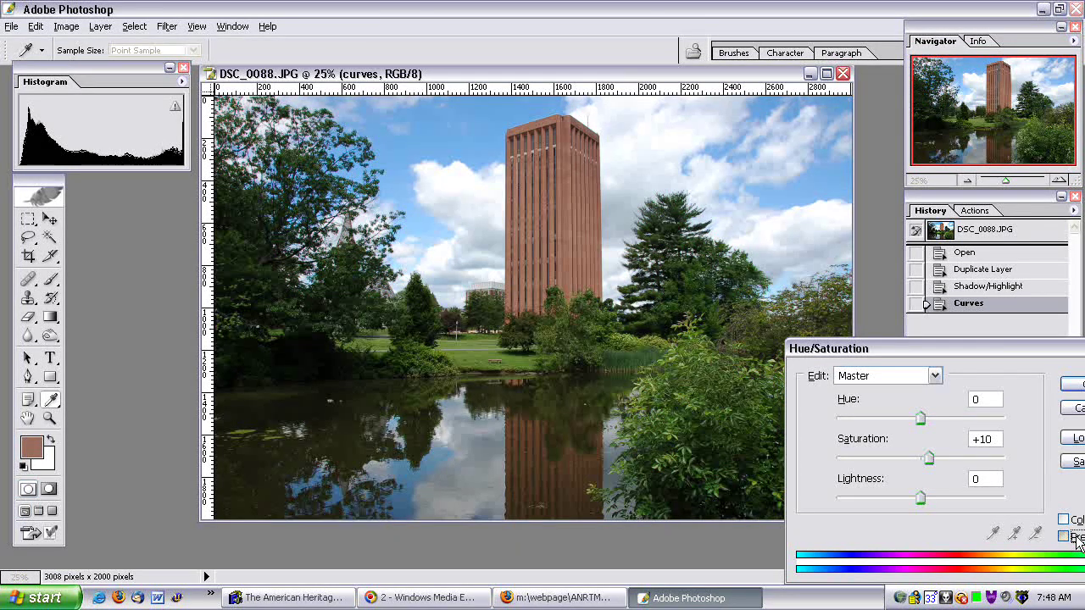
pyautogui.click(1073, 385)
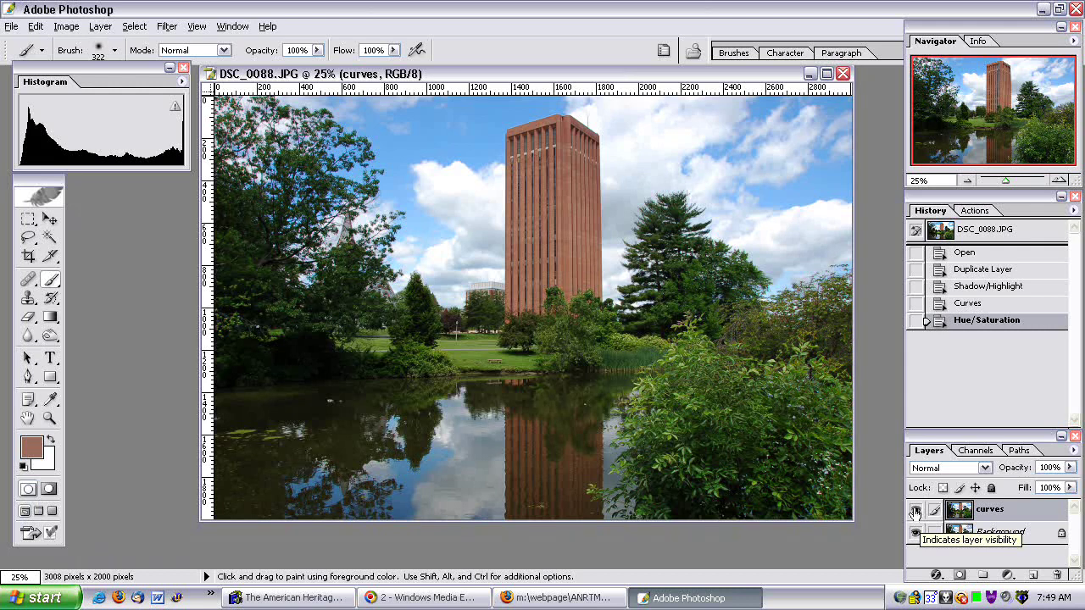
pyautogui.click(915, 510)
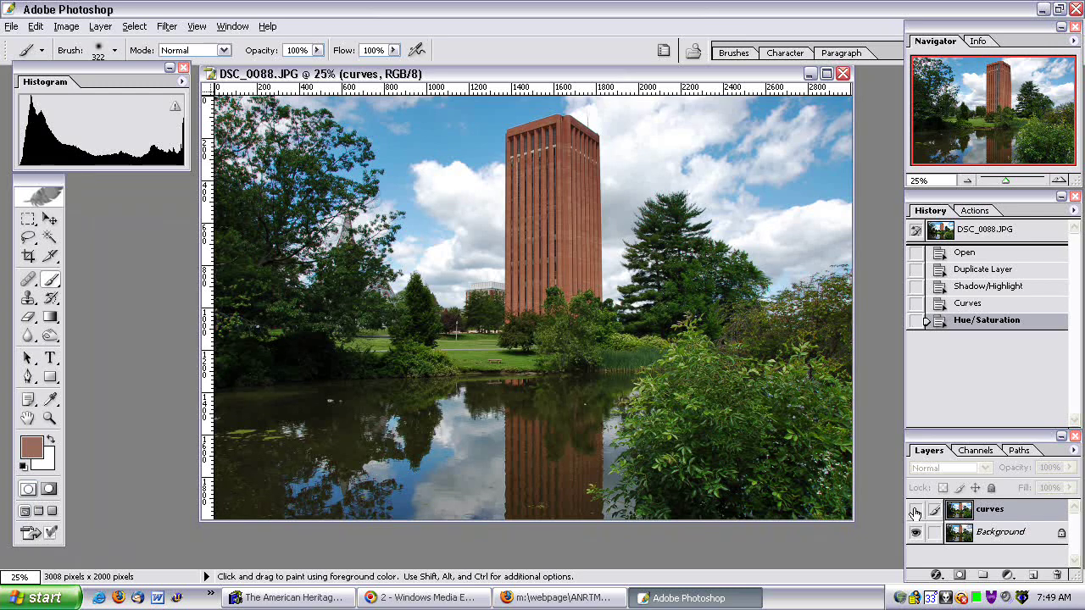
pyautogui.click(915, 511)
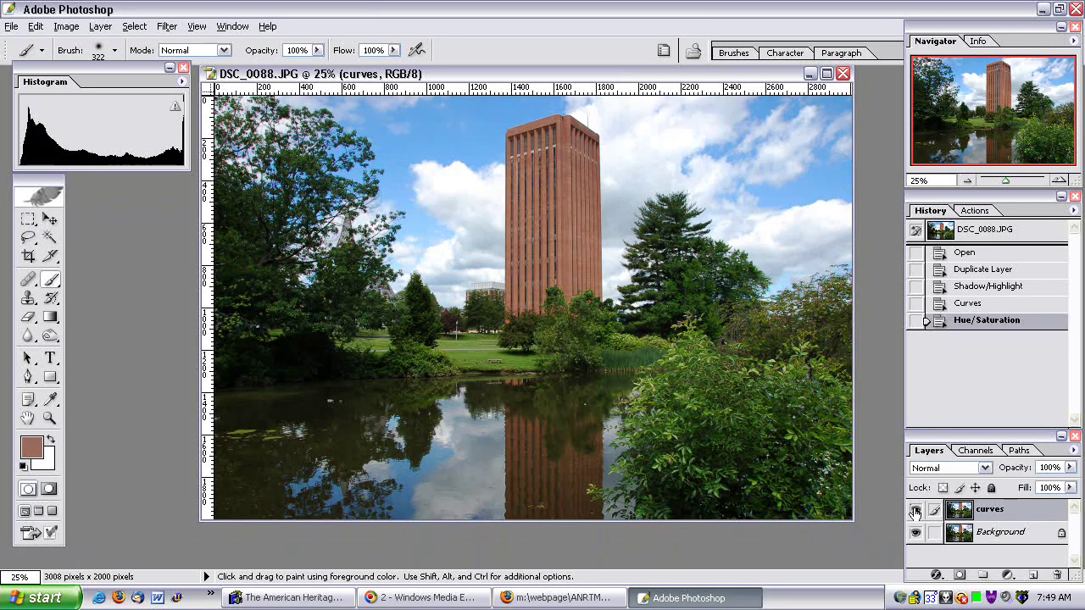
pyautogui.click(915, 510)
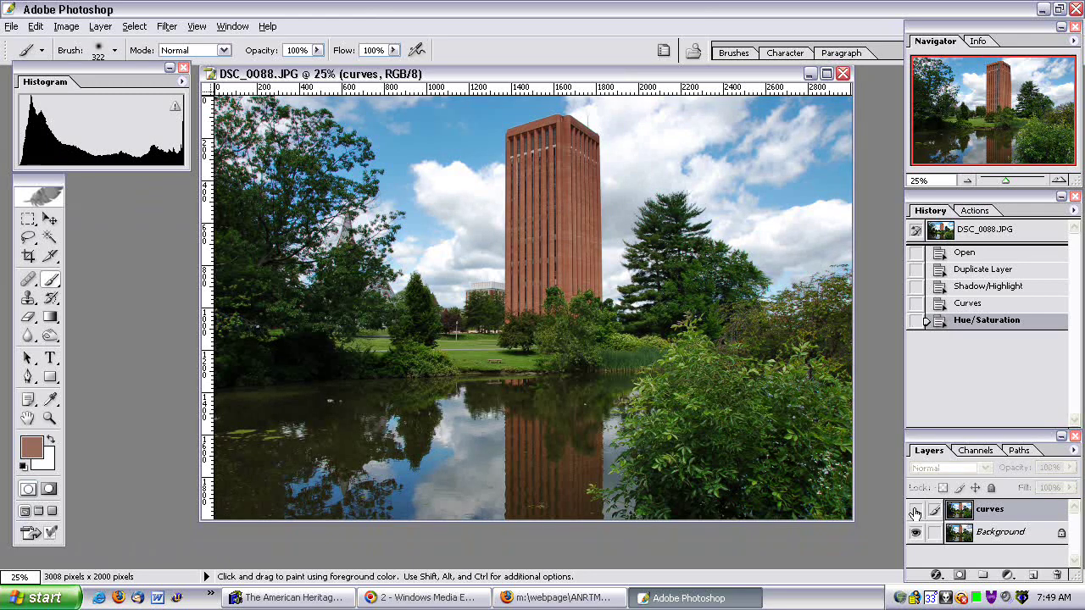
pyautogui.click(915, 511)
pyautogui.click(914, 510)
pyautogui.click(914, 510)
pyautogui.click(915, 510)
pyautogui.click(914, 511)
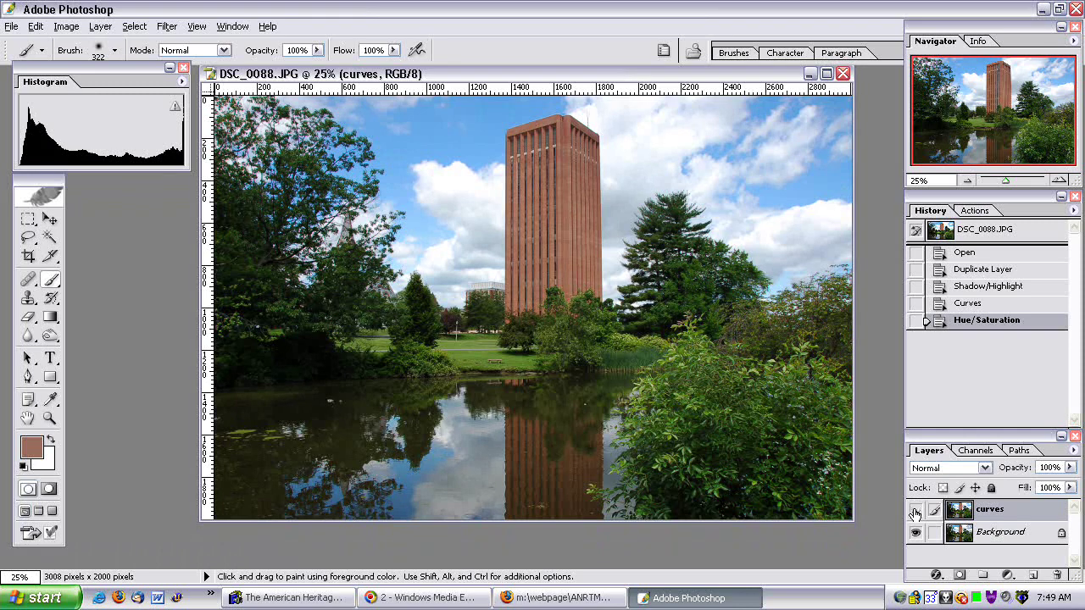
pyautogui.click(914, 511)
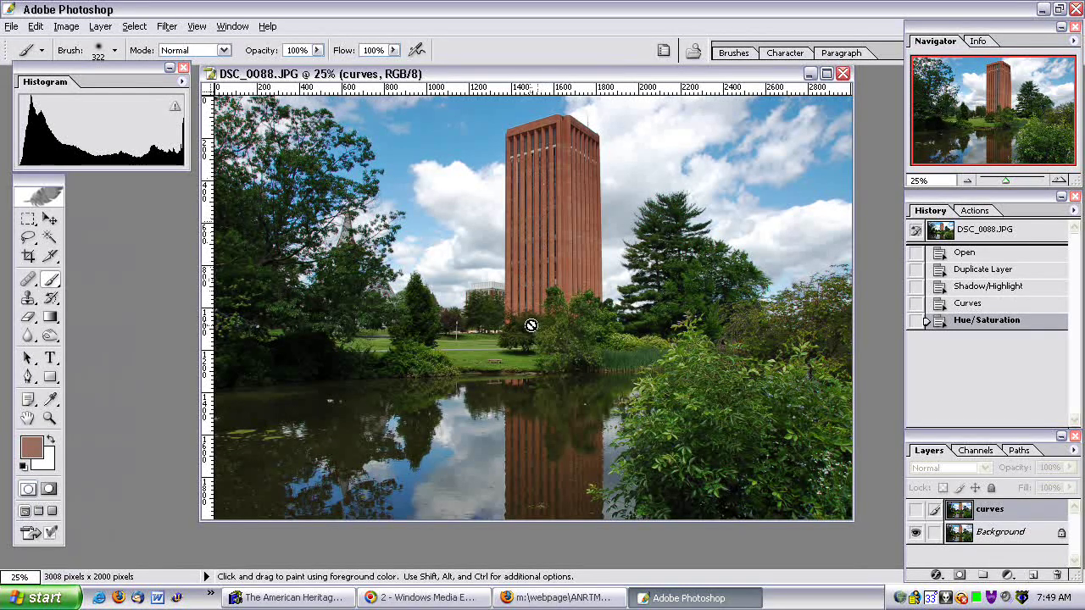
pyautogui.click(915, 512)
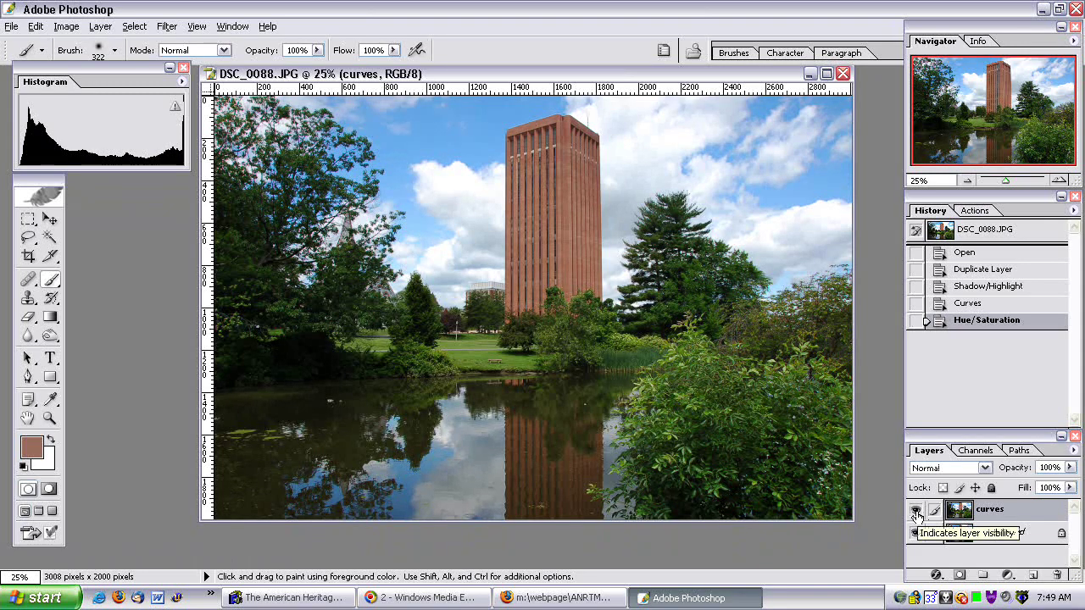
pyautogui.click(916, 513)
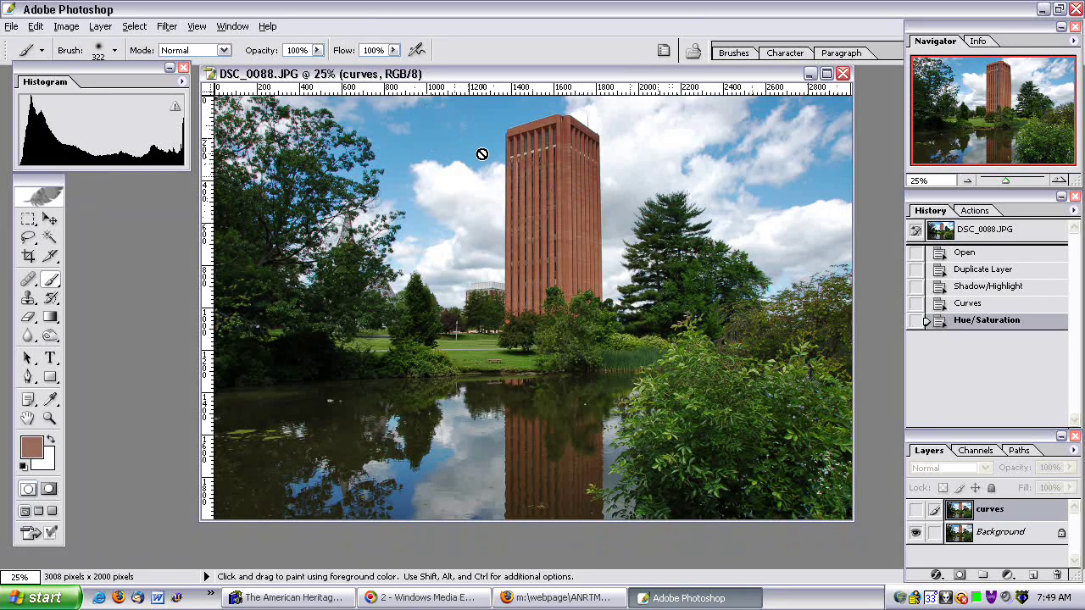
pyautogui.click(915, 511)
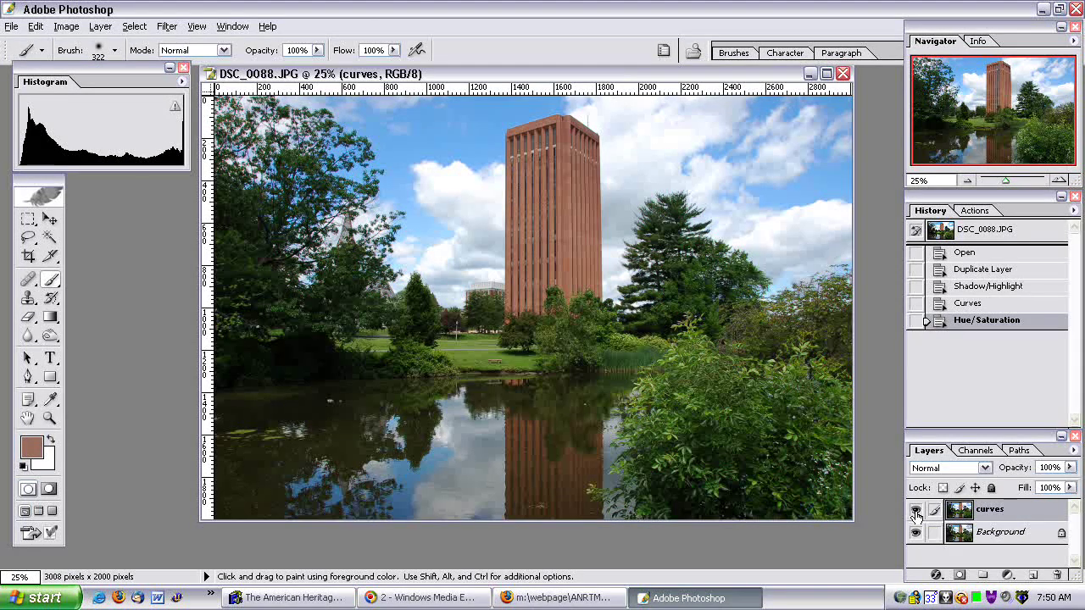
pyautogui.click(916, 511)
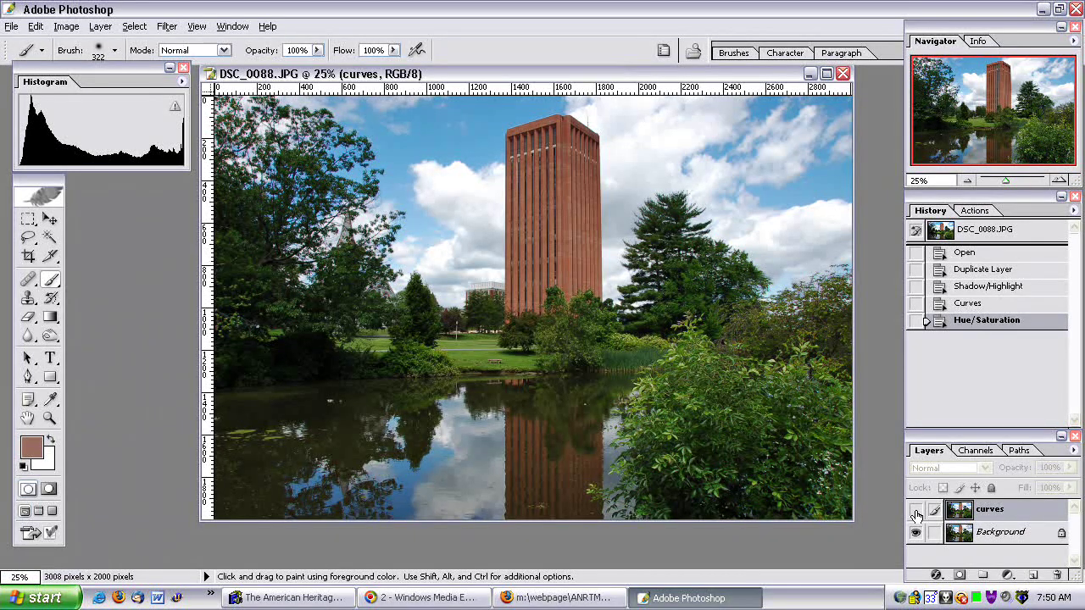
pyautogui.click(916, 516)
pyautogui.click(916, 513)
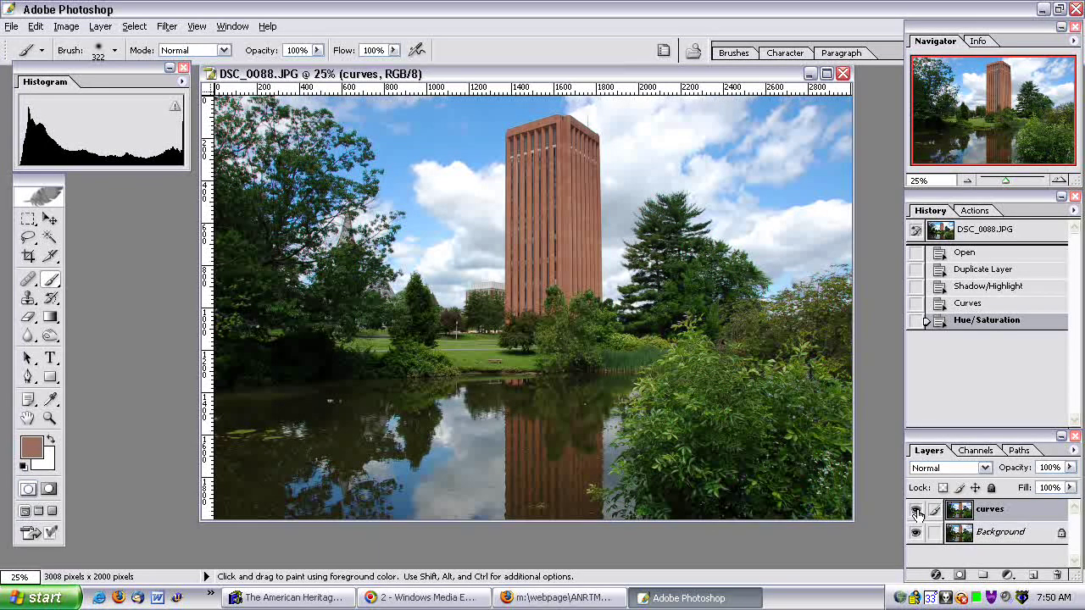